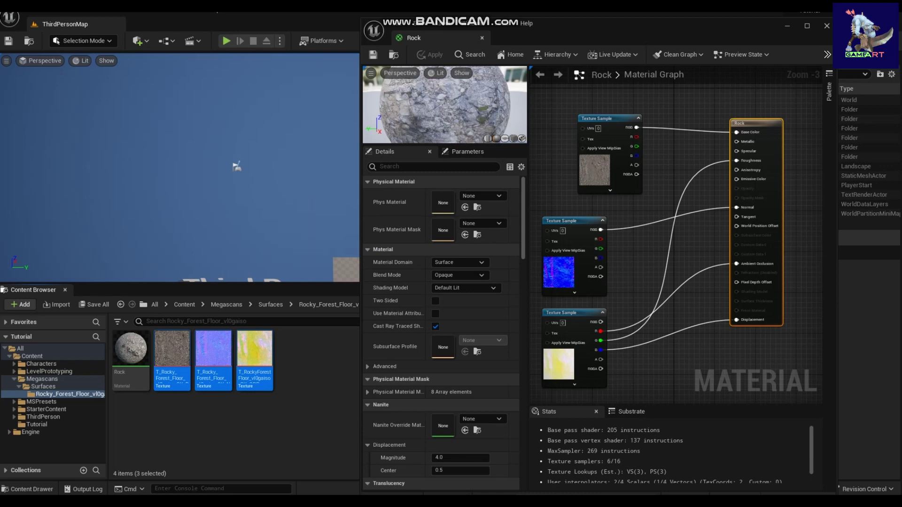
Restore the second plane with an undo and delete the original plane beside the template text, keeping only the restored one.
key("ctrl+z")
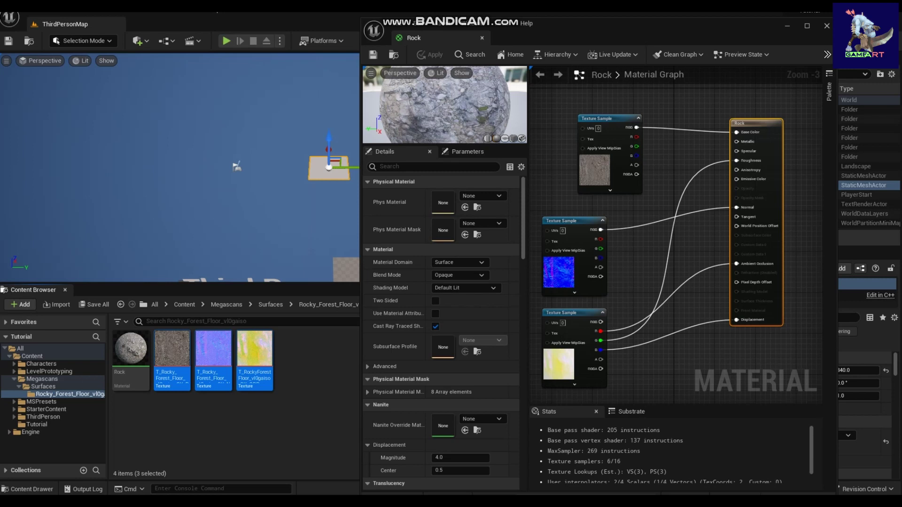
right_click_drag(187, 169, 268, 163)
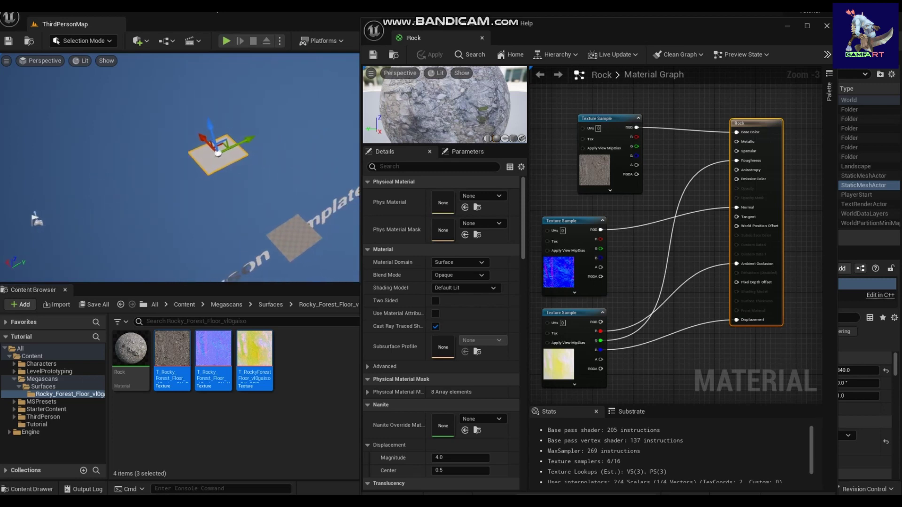
left_click(294, 238)
key("Delete")
left_click(218, 157)
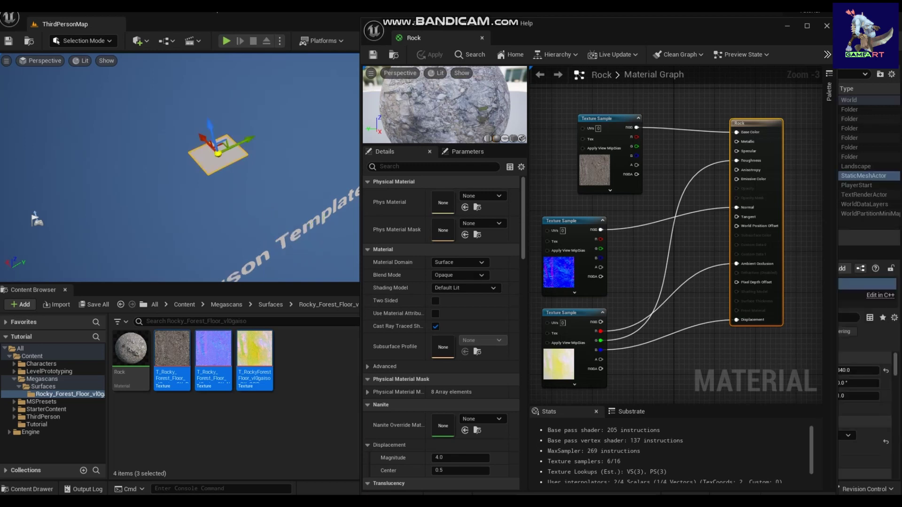
key("f")
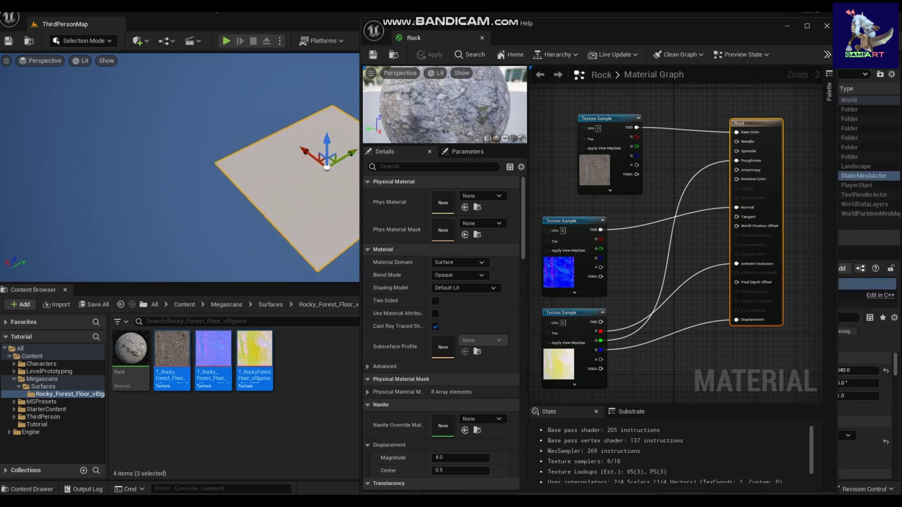
right_click_drag(306, 151, 345, 165)
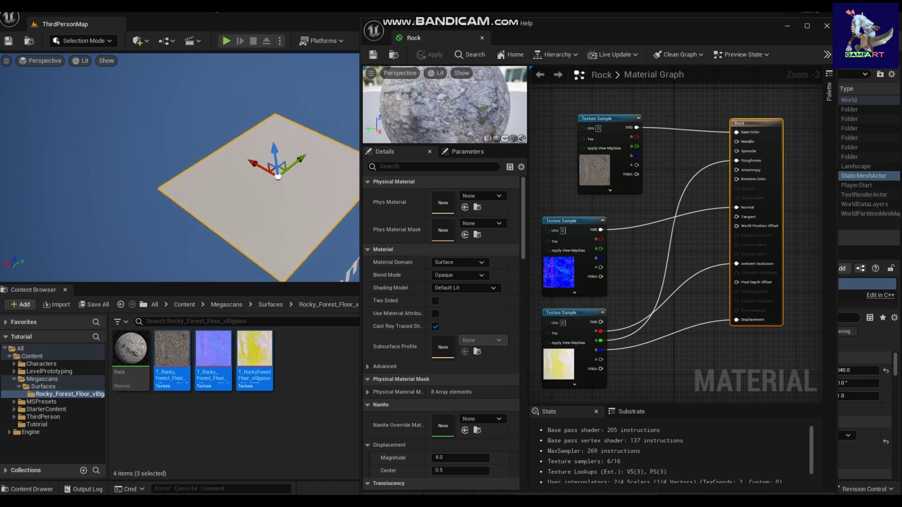
Close the Rock material editor and inspect the mesh settings of the plane's source asset in the engine's BasicShapes folder.
left_click(827, 26)
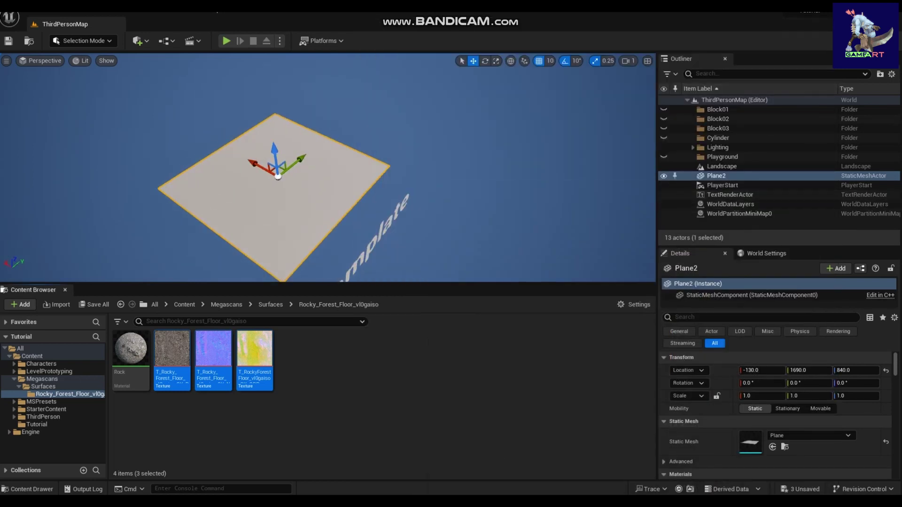
key("f")
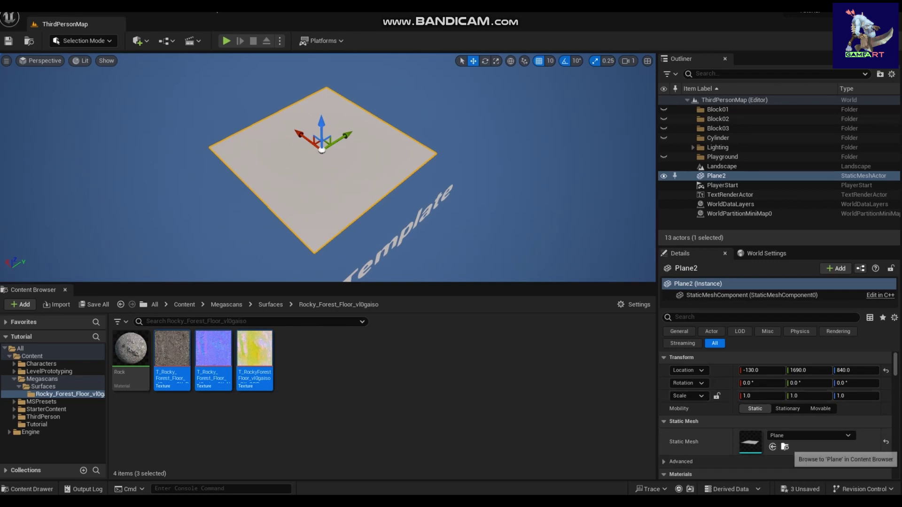
left_click(784, 447)
double_click(378, 350)
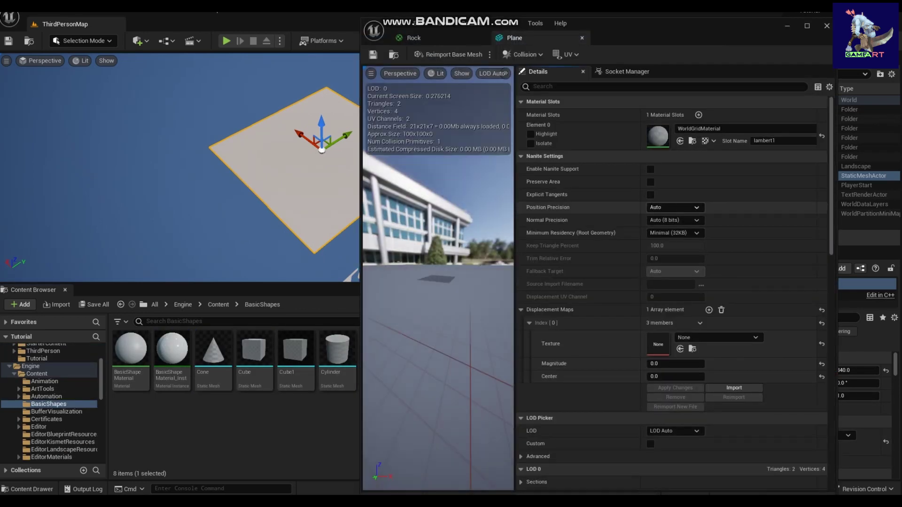
left_click(827, 26)
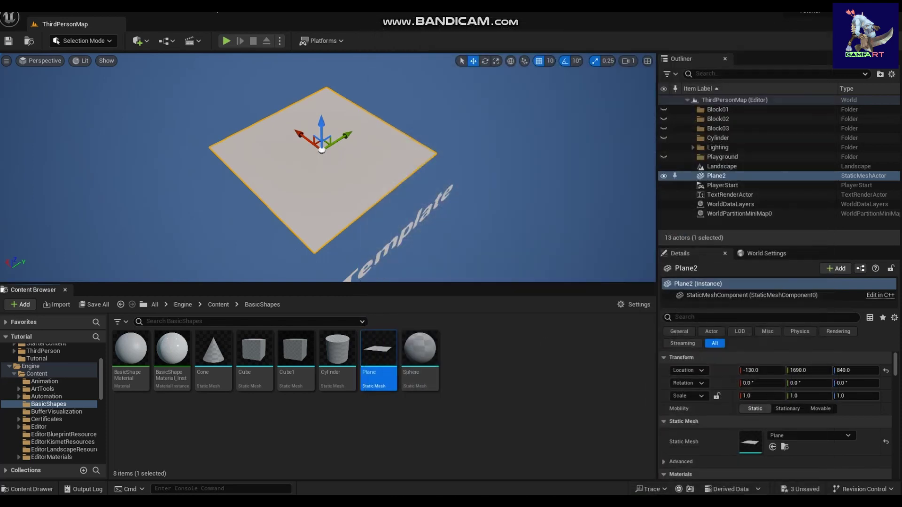
Apply the Rock material from the Megascans Surfaces Rocky_Forest_Floor_vl0gaiso folder to the plane in the level.
left_click(9, 366)
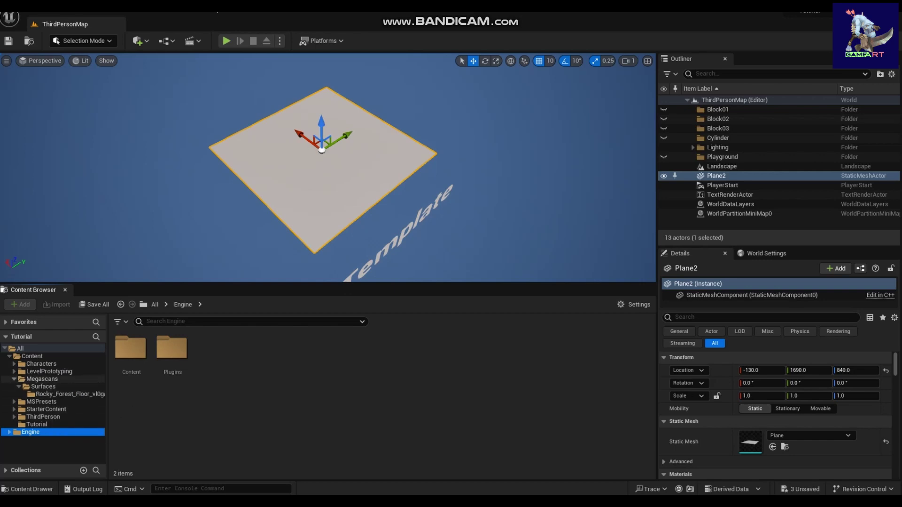
left_click(14, 379)
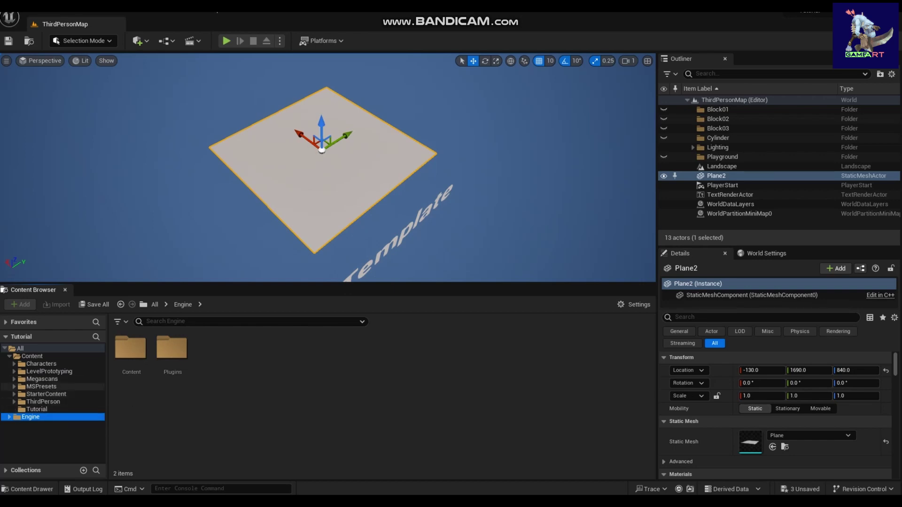
left_click(42, 386)
left_click(41, 379)
double_click(126, 350)
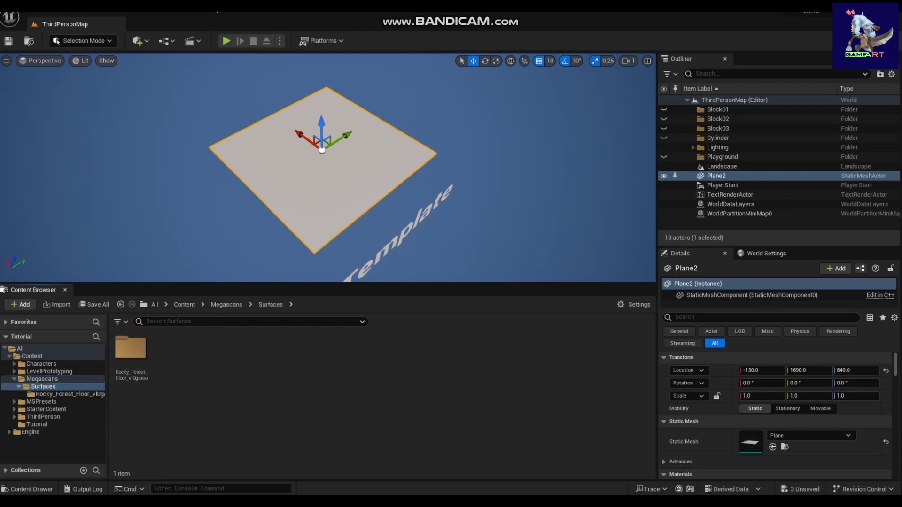
double_click(131, 347)
left_click_drag(131, 348, 310, 206)
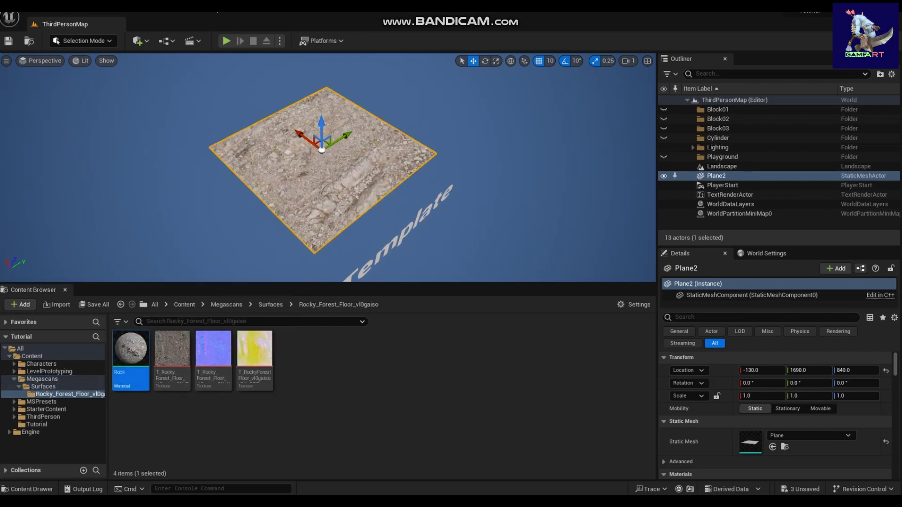
key("f")
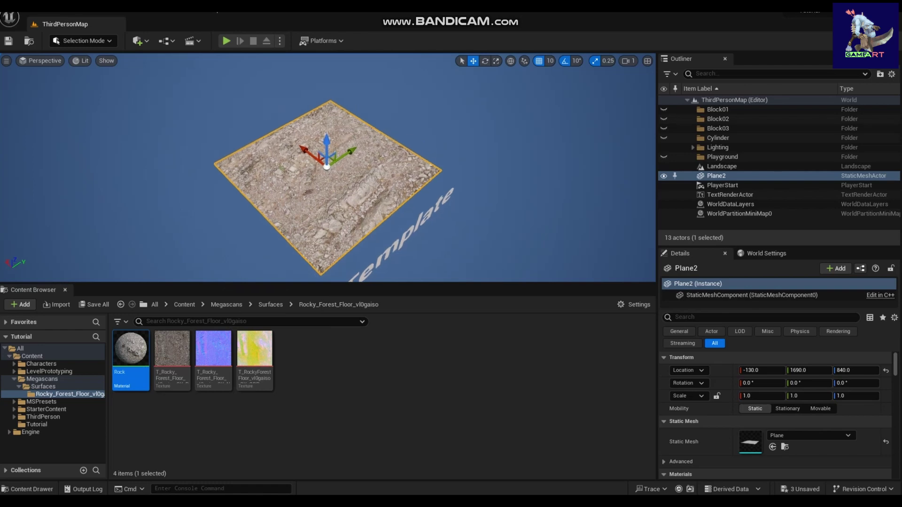
Lower the viewport camera speed to 0.1 and examine the plane's rock surface up close.
left_click(628, 61)
left_click_drag(653, 83, 630, 82)
right_click_drag(329, 188, 486, 226)
key("w")
key("w")
key("a")
right_click_drag(306, 177, 296, 177)
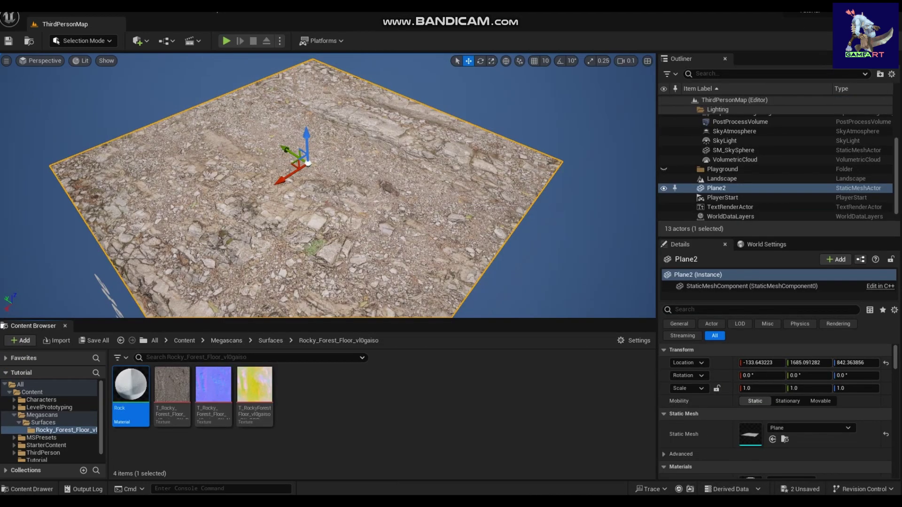
right_click_drag(306, 188, 358, 188)
key("a")
key("w")
key("d")
key("s")
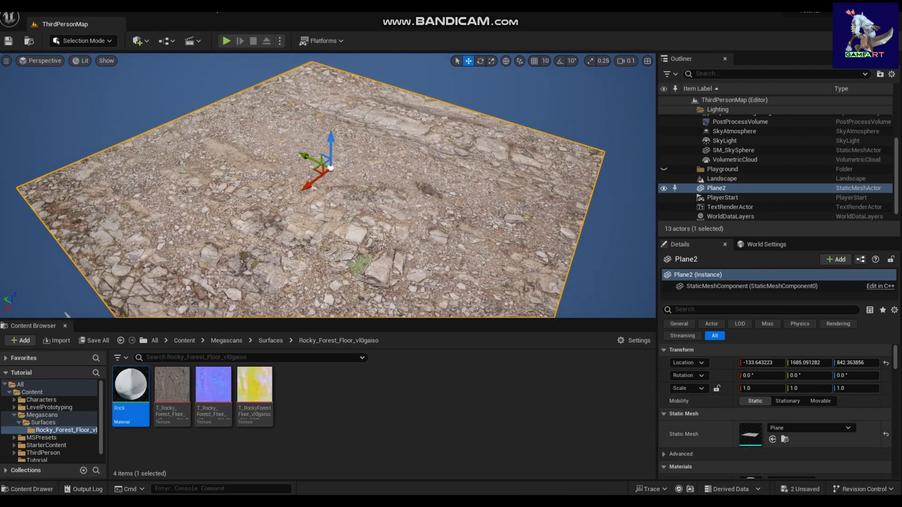
Enable Nanite support on the plane's static mesh, with the rocky forest floor ORDp texture applied as its displacement map.
scroll(751, 416, "down", 1)
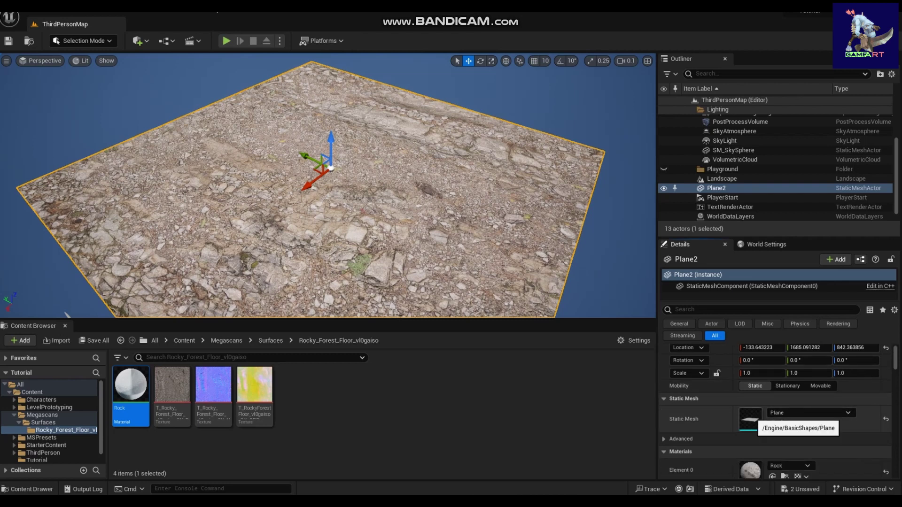
double_click(750, 418)
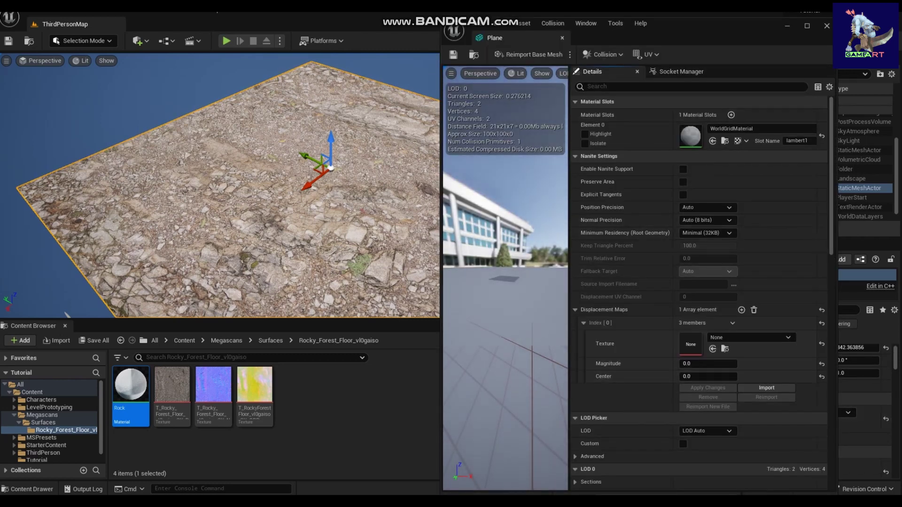
left_click_drag(678, 25, 689, 21)
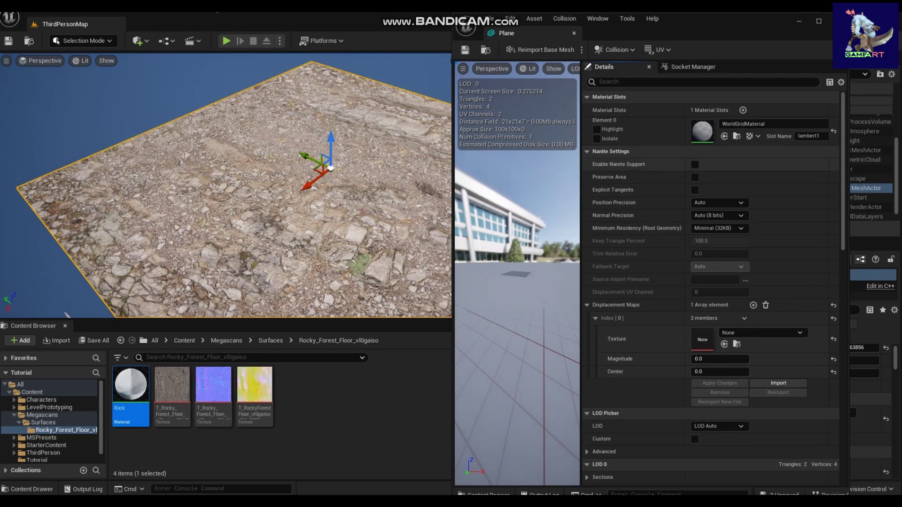
left_click(695, 164)
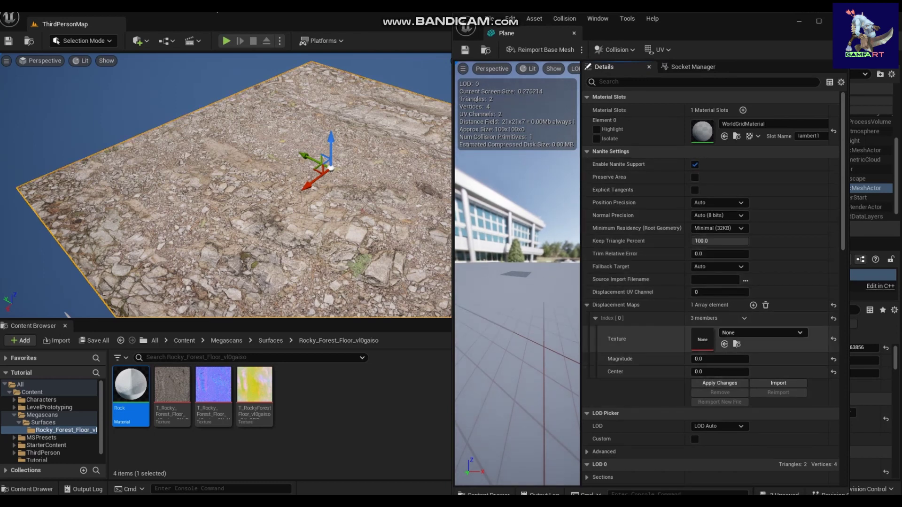
left_click_drag(254, 388, 703, 341)
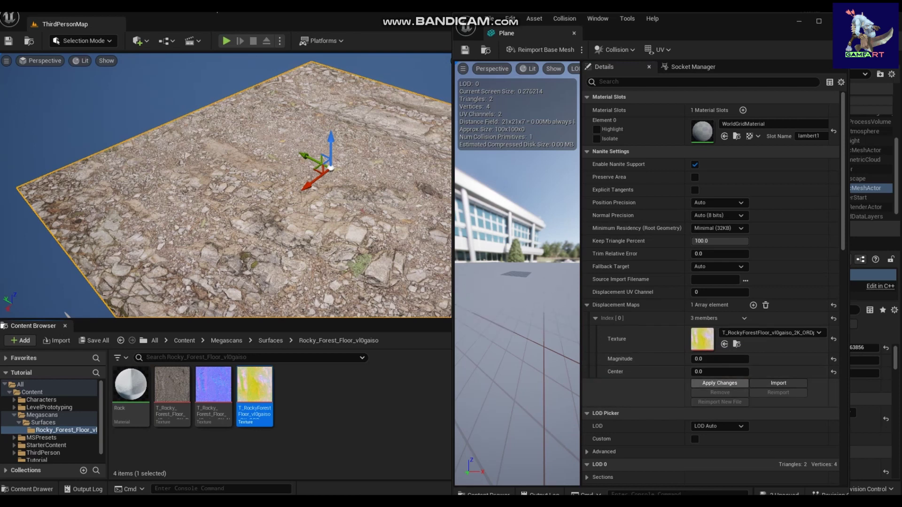
left_click(720, 383)
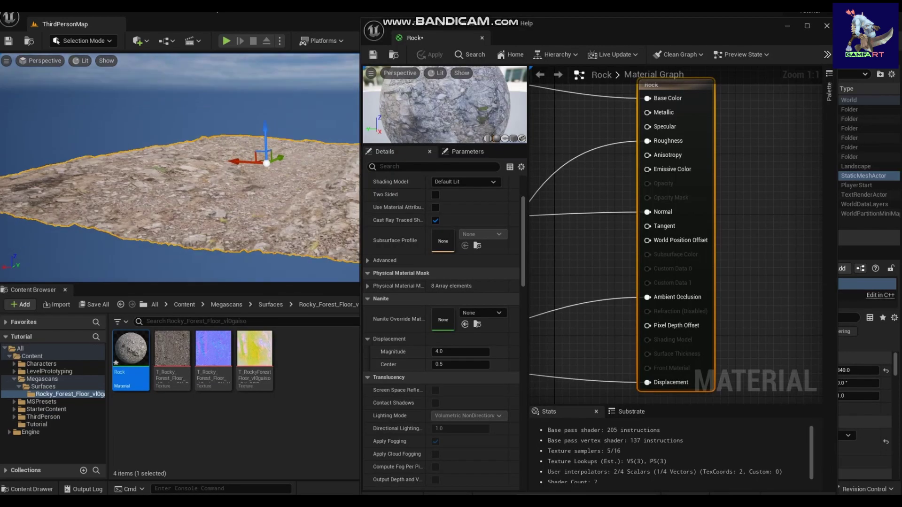
Set the Rock material's Nanite displacement magnitude to 6.0 and save the material.
right_click_drag(180, 168, 140, 168)
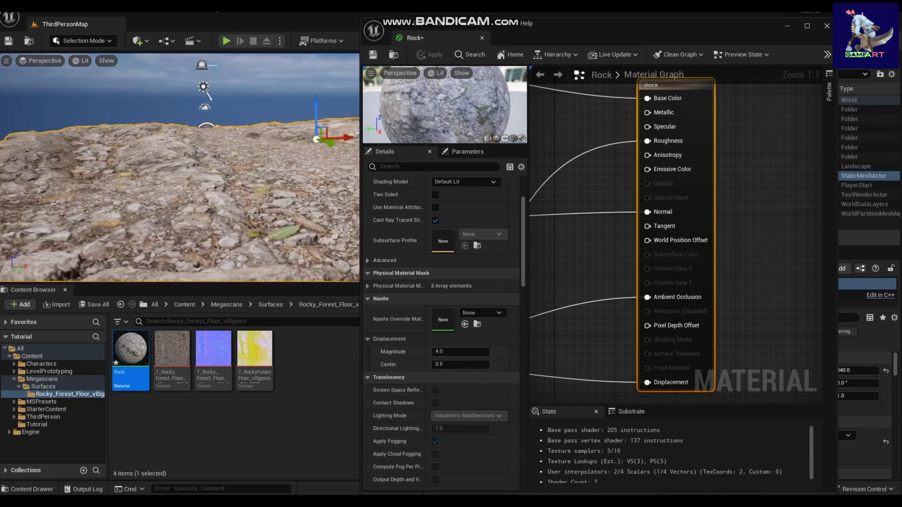
left_click_drag(361, 117, 548, 118)
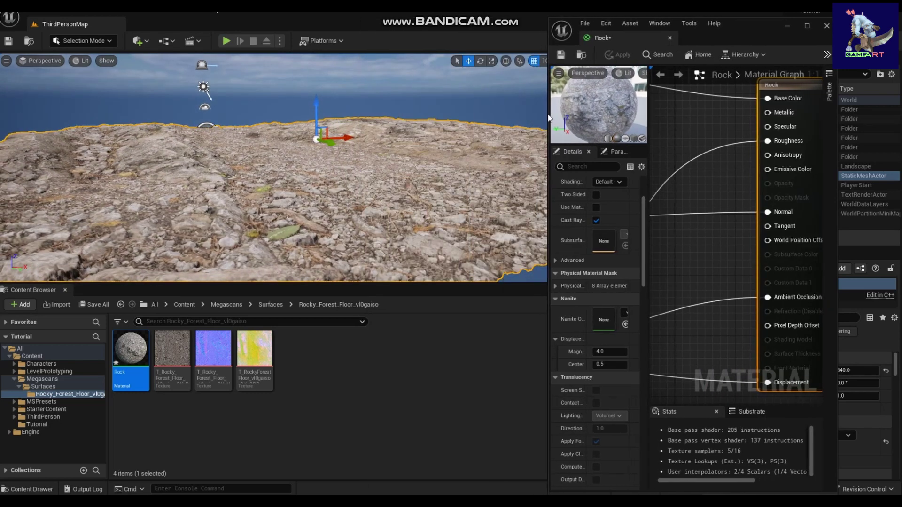
left_click_drag(329, 283, 329, 377)
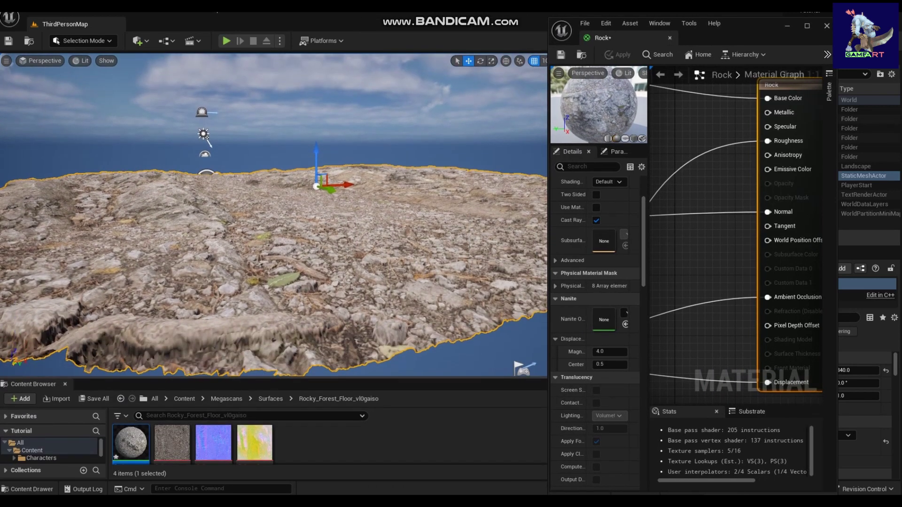
right_click_drag(291, 235, 193, 234)
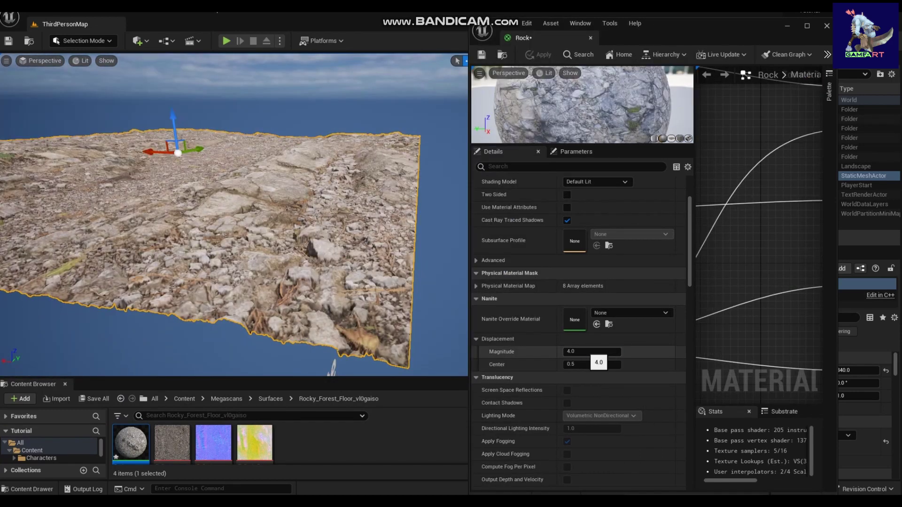
left_click(591, 352)
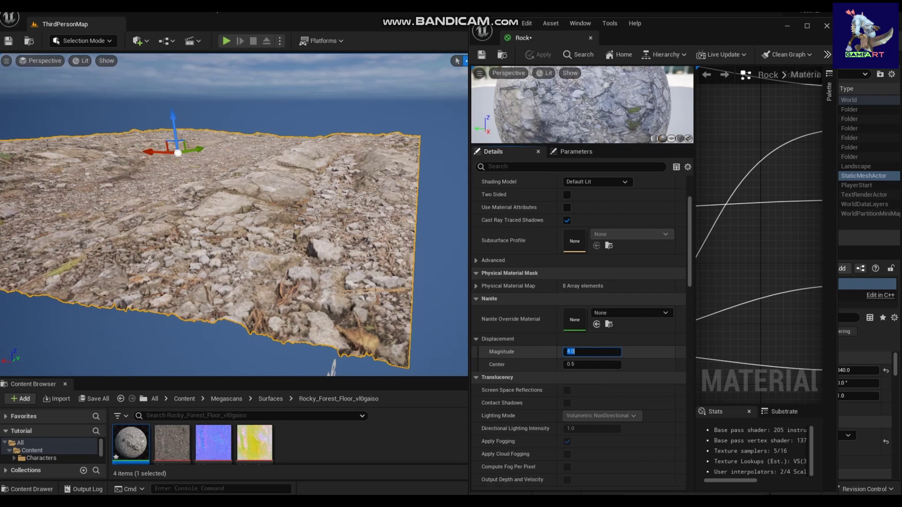
type("6")
key("Return")
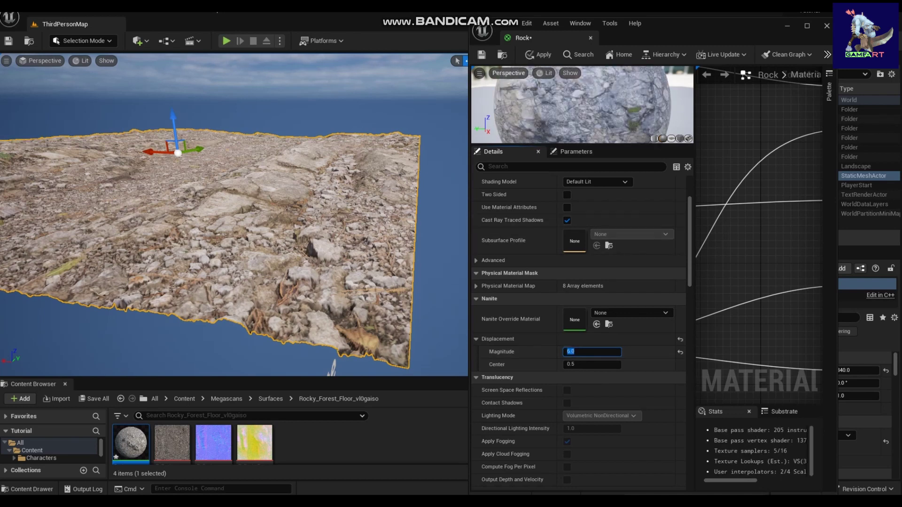
key("ctrl+s")
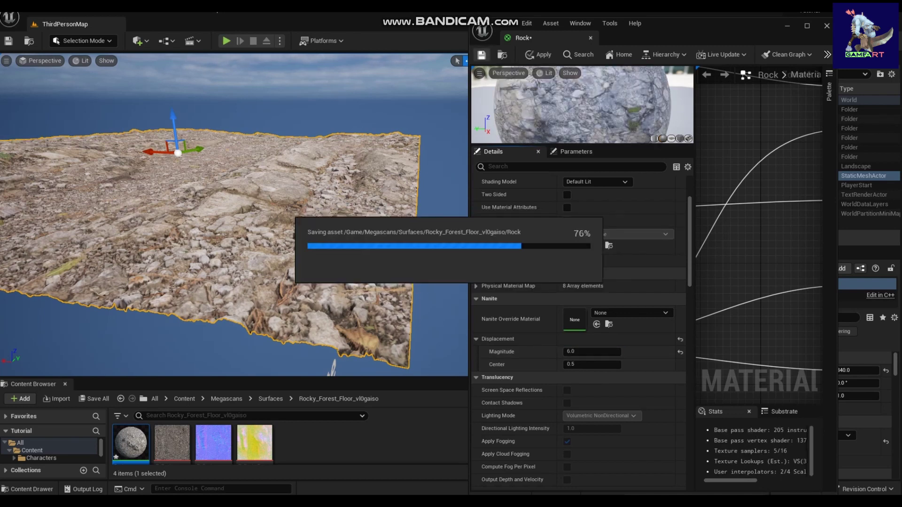
right_click_drag(235, 225, 399, 244)
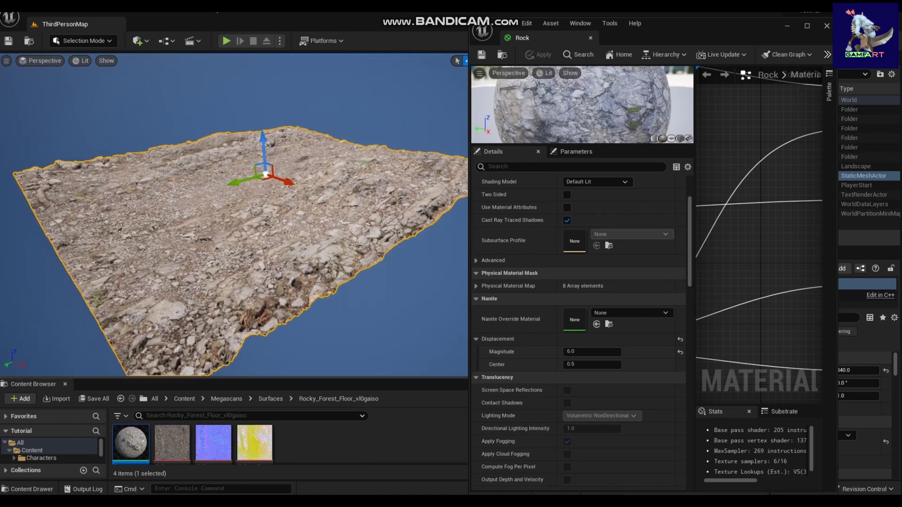
Place the SKM_Manny skeletal mesh from the Mannequins Meshes folder on the rock plane.
left_click_drag(188, 377, 188, 276)
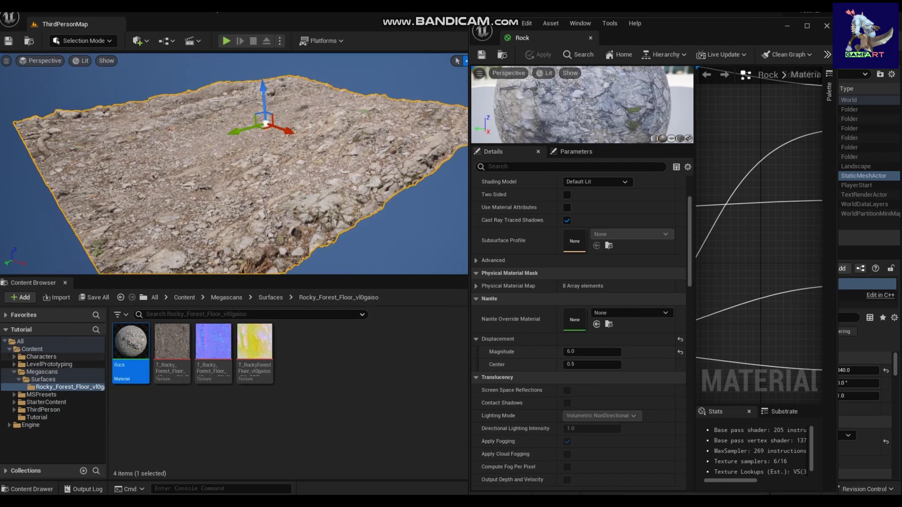
left_click(45, 357)
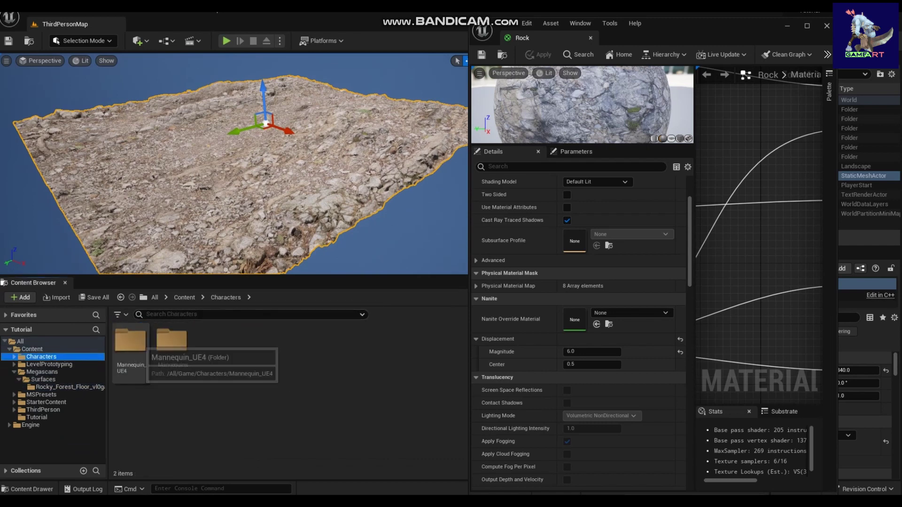
double_click(171, 340)
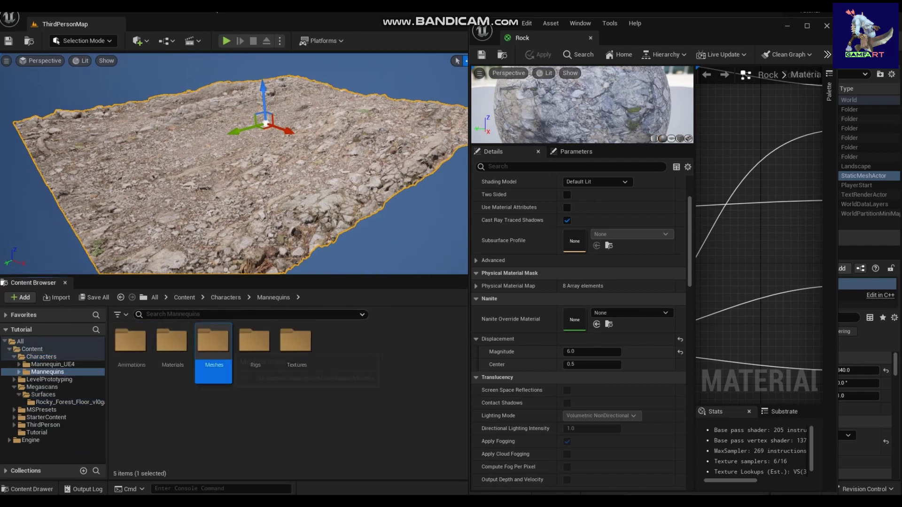
double_click(214, 341)
left_click_drag(213, 340, 232, 128)
right_click_drag(231, 128, 238, 97)
key("s")
scroll(234, 163, "down", 2)
Scale the rock plane up to about 10.25 beneath the mannequin.
left_click(264, 182)
key("r")
left_click_drag(230, 185, 282, 146)
mouse_move(883, 396)
left_mouse_down()
mouse_move(901, 396)
mouse_move(890, 395)
left_mouse_up()
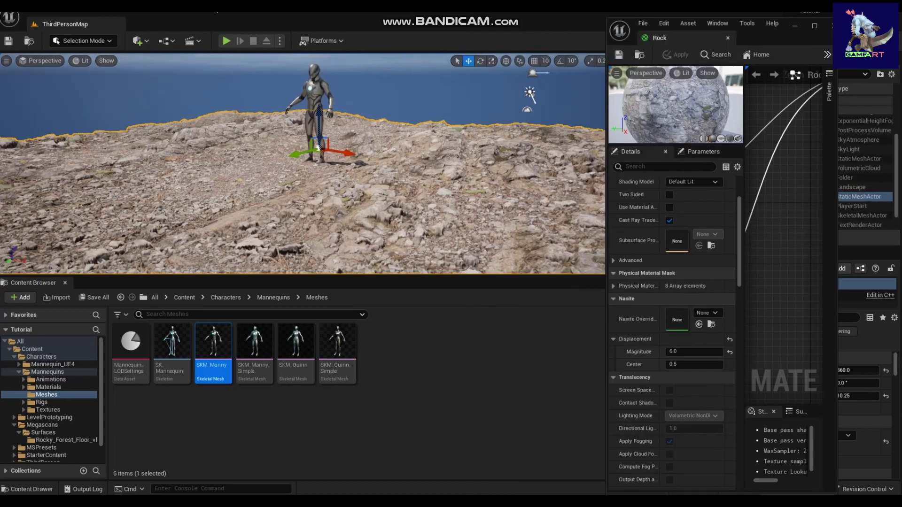
mouse_move(301, 188)
right_mouse_down()
mouse_move(313, 199)
mouse_move(305, 190)
mouse_move(315, 190)
right_mouse_up()
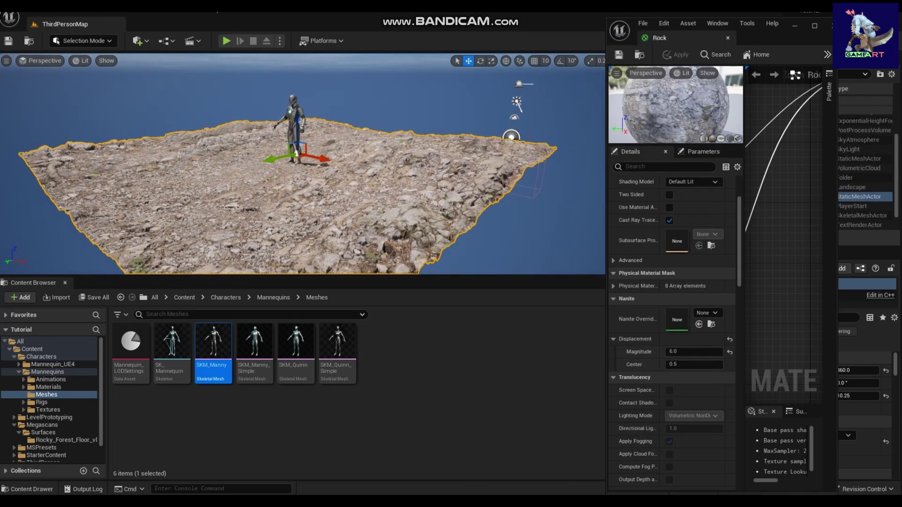
Add a TextureCoordinate node to the Rock material graph and connect it to the UVs inputs of all three Texture Samples.
left_click_drag(606, 97, 441, 97)
left_click_drag(685, 202, 539, 202)
scroll(632, 182, "down", 3)
right_click_drag(632, 182, 714, 184)
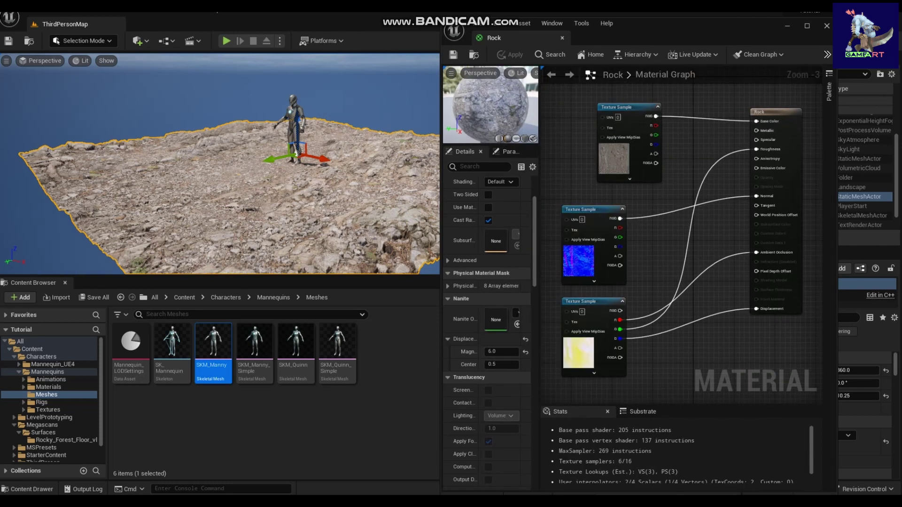
right_click_drag(641, 199, 696, 191)
right_click(581, 129)
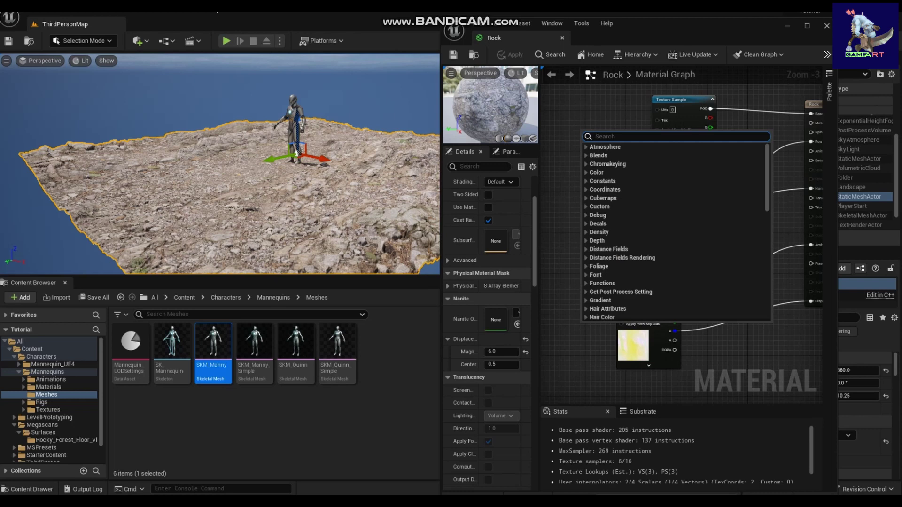
type("co")
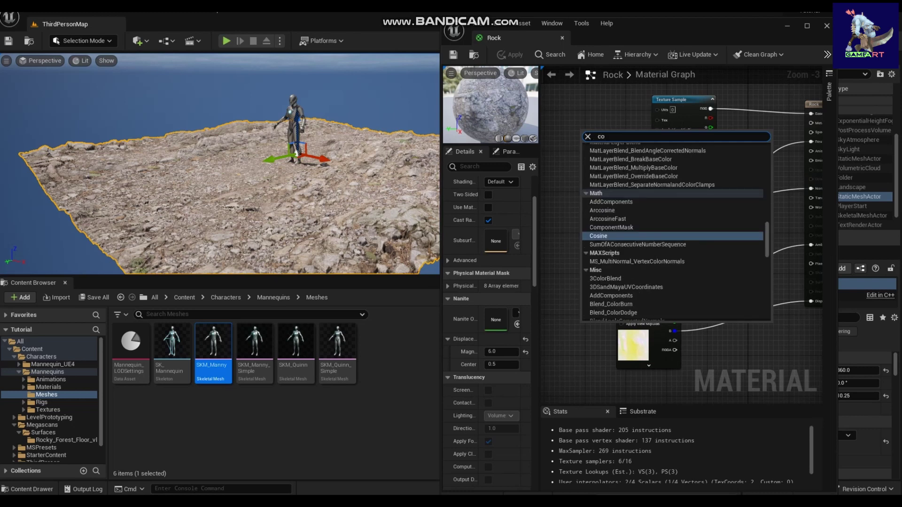
key("BackSpace")
key("BackSpace")
type("tex")
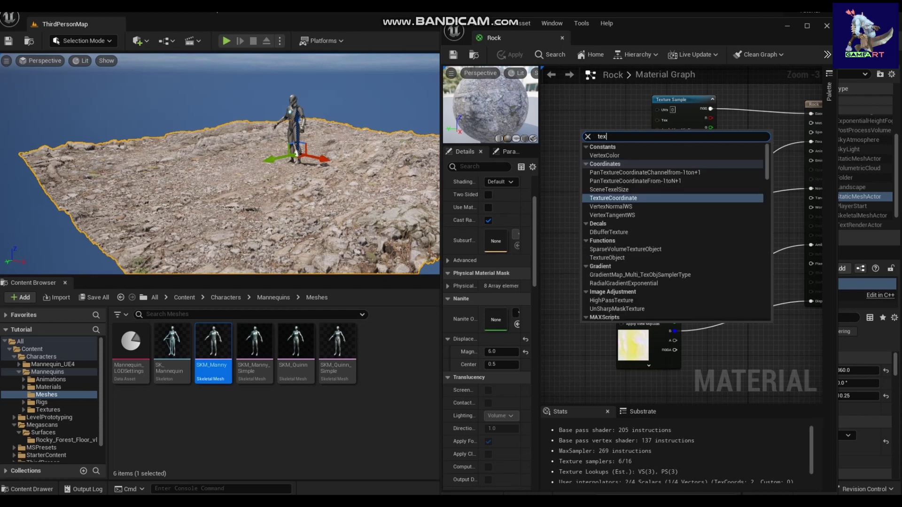
key("Return")
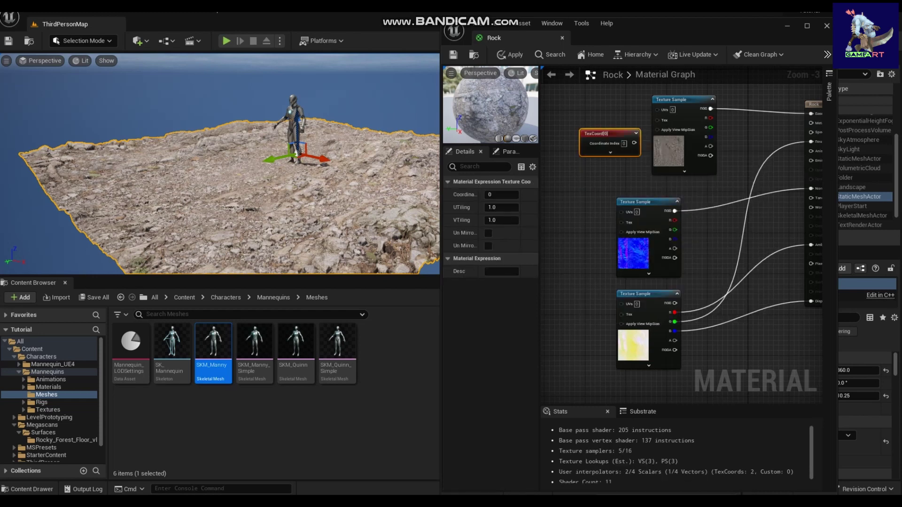
left_click_drag(608, 134, 656, 110)
left_click_drag(603, 130, 621, 303)
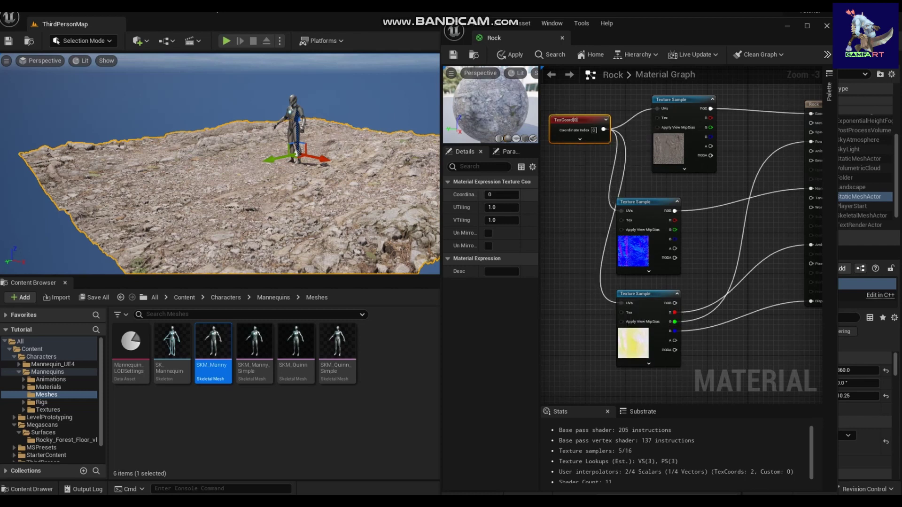
Set the texture coordinate's UTiling and VTiling to 2.0 and save the Rock material.
type("2")
key("Tab")
type("2")
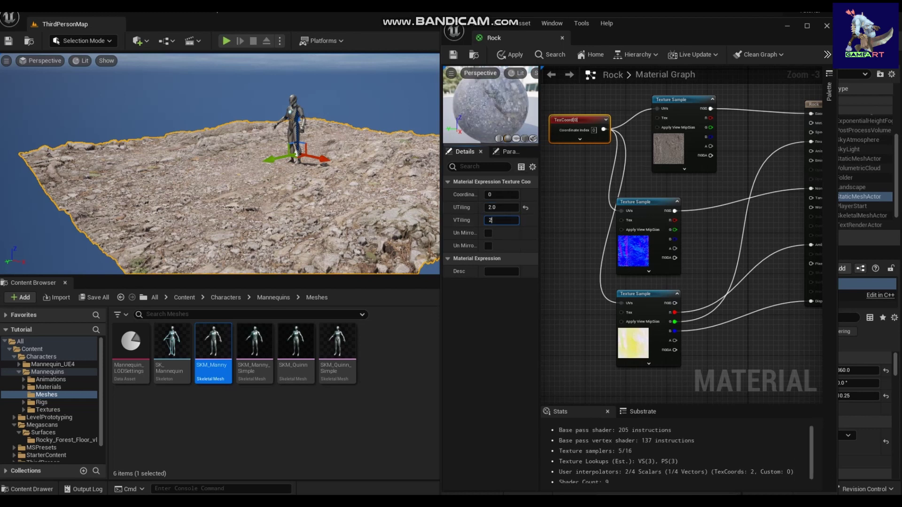
left_click(453, 54)
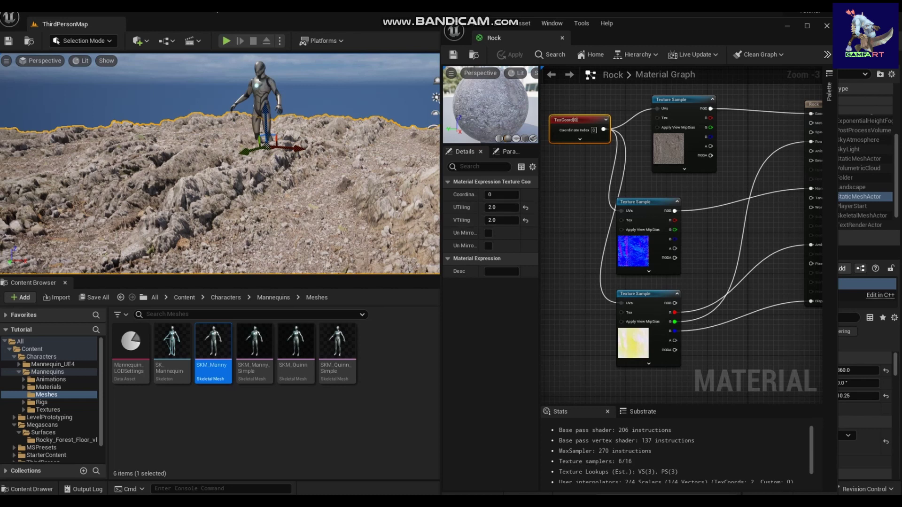
Set the Rock material's Nanite displacement magnitude to 3.0 and save the material.
left_click(816, 104)
scroll(489, 401, "down", 8)
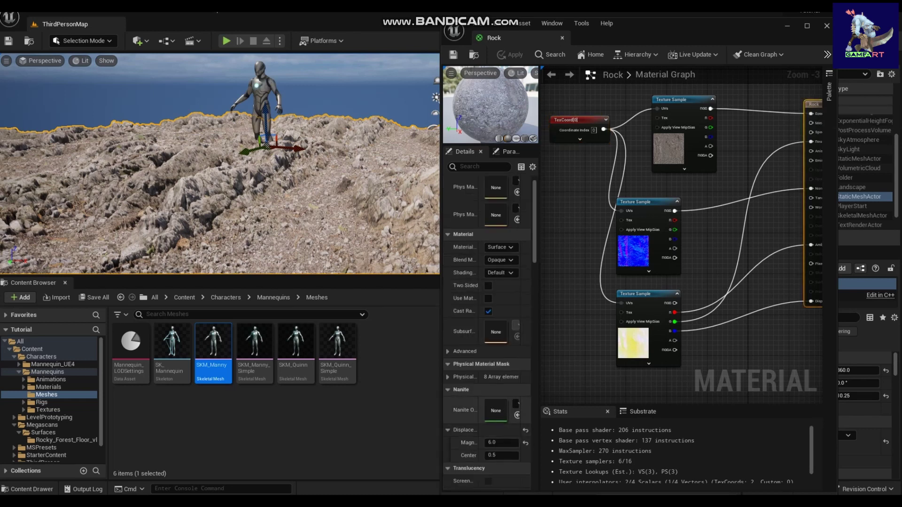
scroll(489, 329, "down", 2)
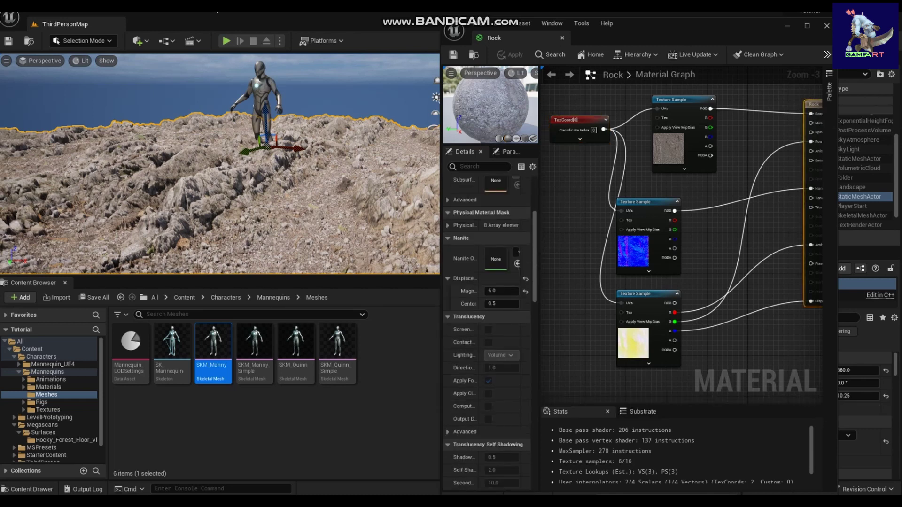
left_click(502, 291)
type(".2")
key("Return")
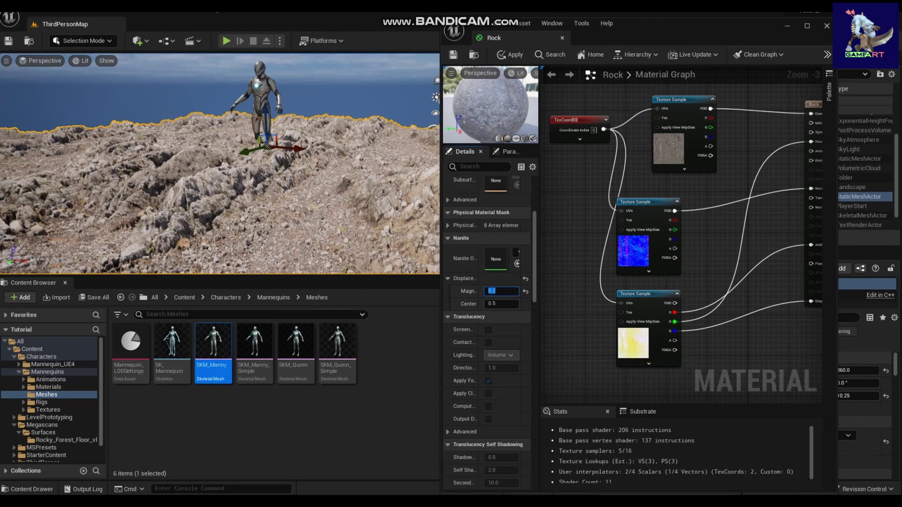
left_click(453, 55)
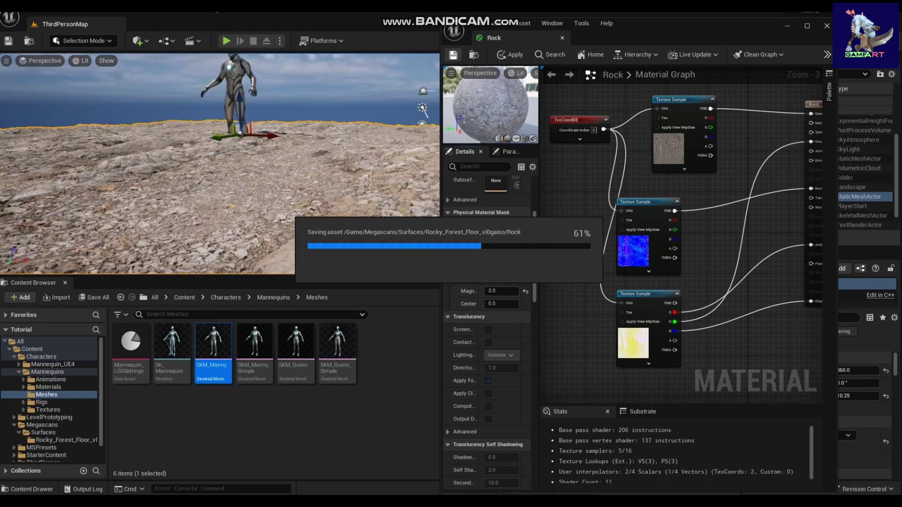
Examine the displaced rocky ground around the mannequin from several angles, comparing the rock scale with the character.
right_click_drag(261, 160, 288, 141)
key("w")
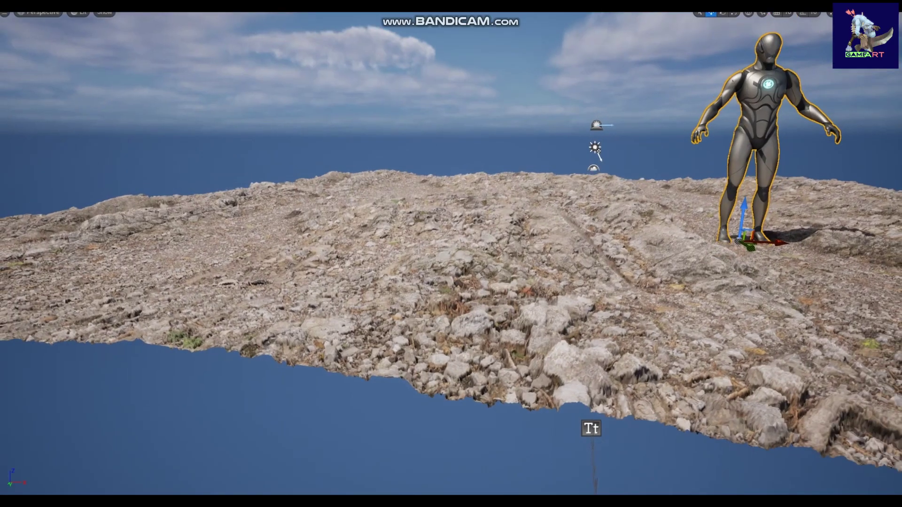
key("w")
right_click_drag(451, 253, 426, 260)
key("s")
key("d")
key("w")
key("d")
key("a")
key("a")
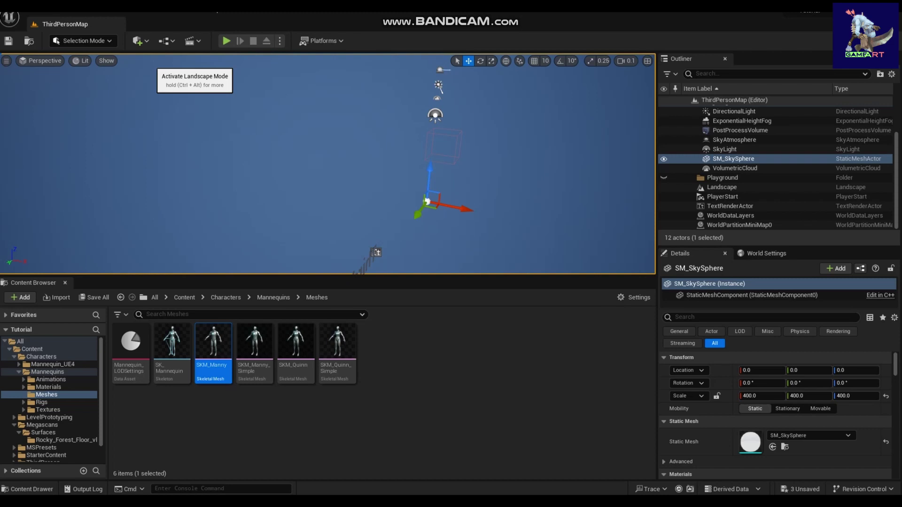
Create a new landscape with 63×63 quad sections, 8 × 8 components and a 505 × 505 overall resolution.
key("shift+2")
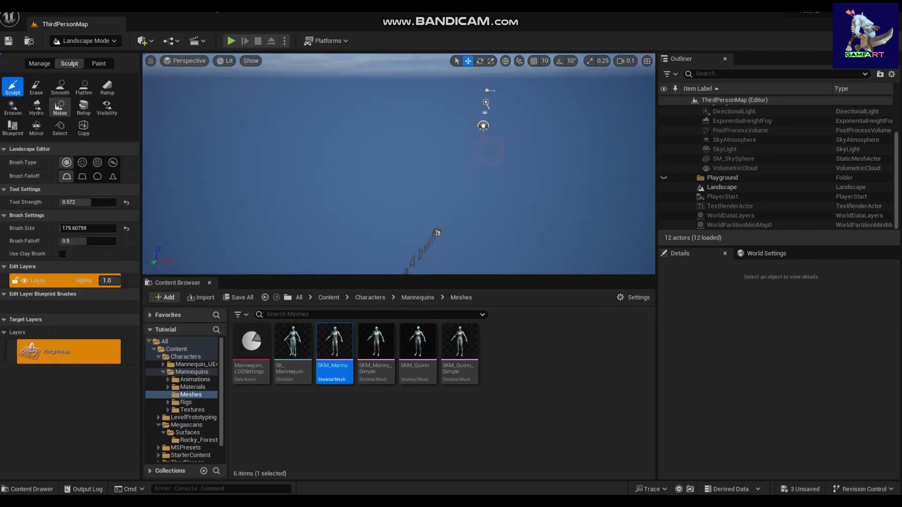
left_click(39, 63)
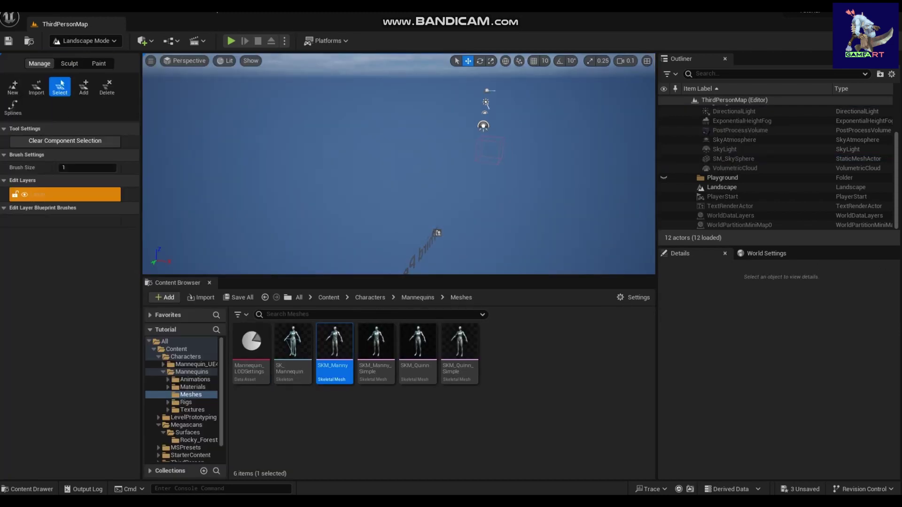
left_click(12, 87)
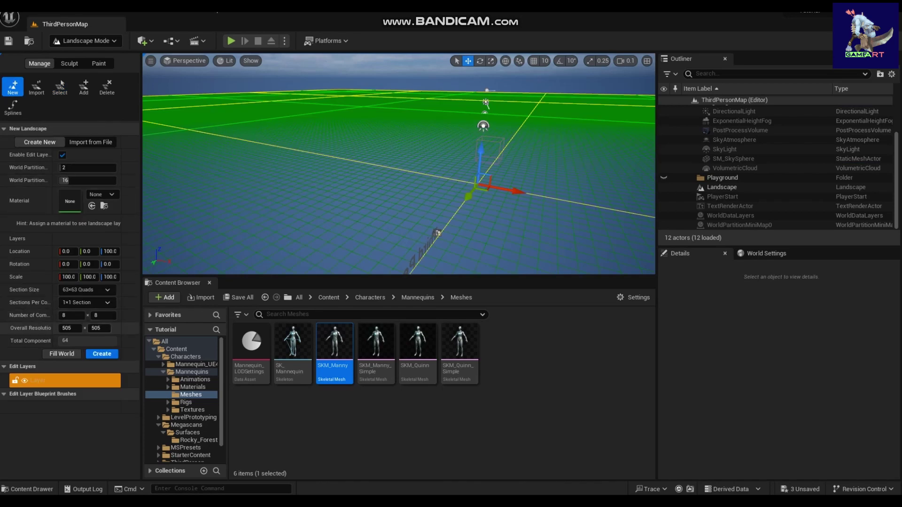
left_click(102, 354)
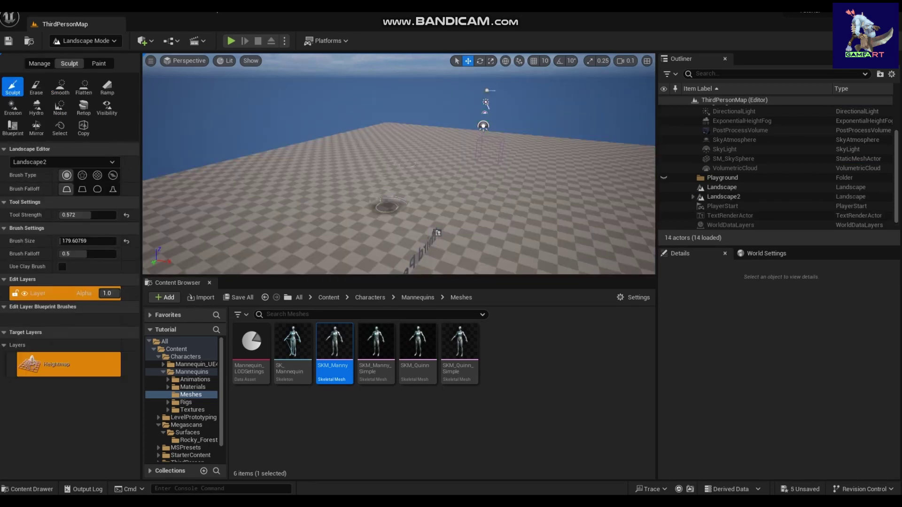
Assign the Rock material from the Megascans Rocky_Forest_Floor folder to Landscape2 as its landscape material.
right_click_drag(203, 229, 217, 256)
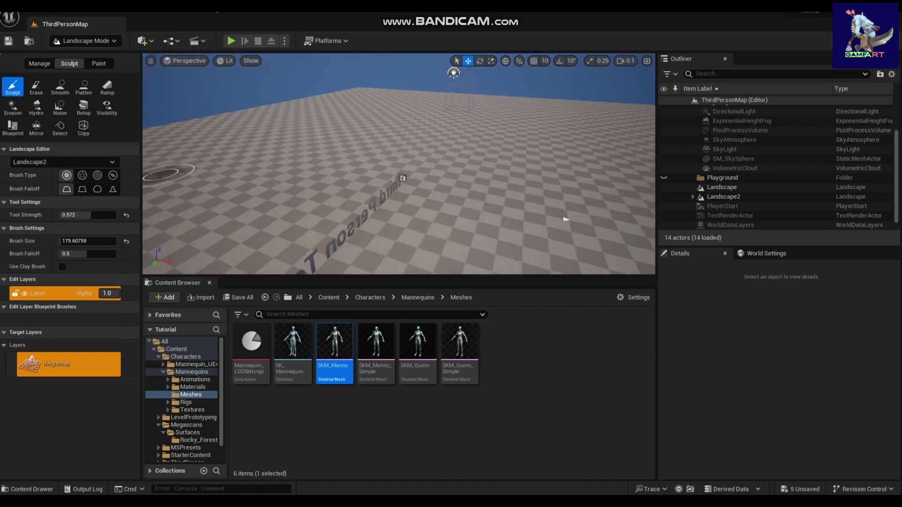
mouse_move(565, 219)
right_mouse_down()
mouse_move(594, 190)
mouse_move(587, 166)
mouse_move(565, 151)
mouse_move(566, 133)
mouse_move(540, 115)
right_mouse_up()
left_click(177, 349)
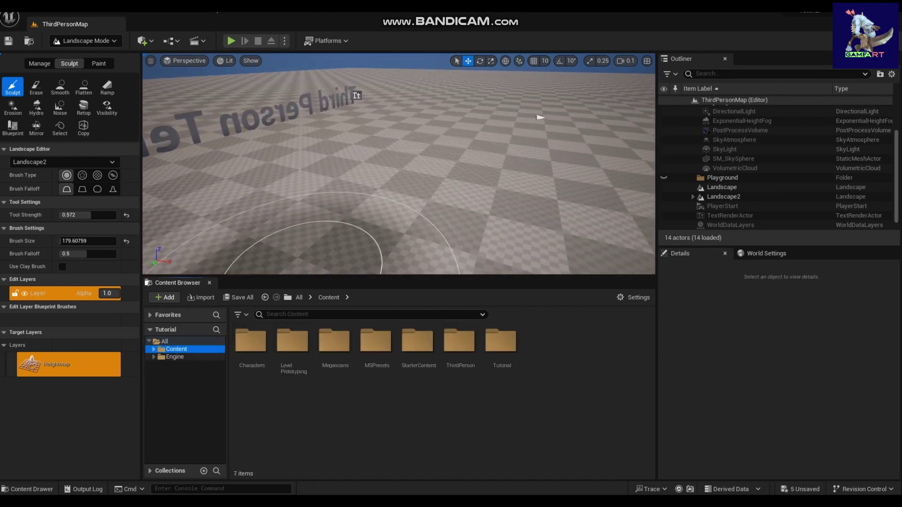
left_click(158, 357)
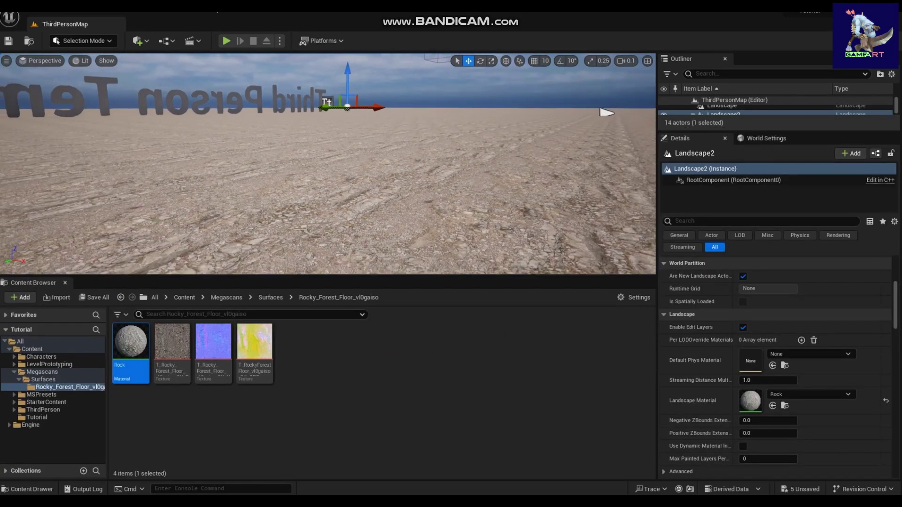
mouse_move(328, 164)
right_mouse_down()
mouse_move(353, 183)
mouse_move(340, 166)
right_mouse_up()
key("q")
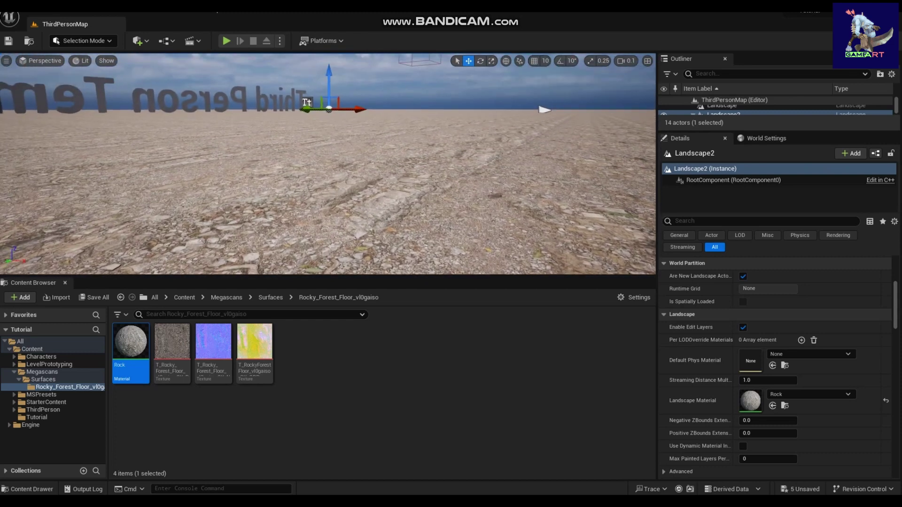